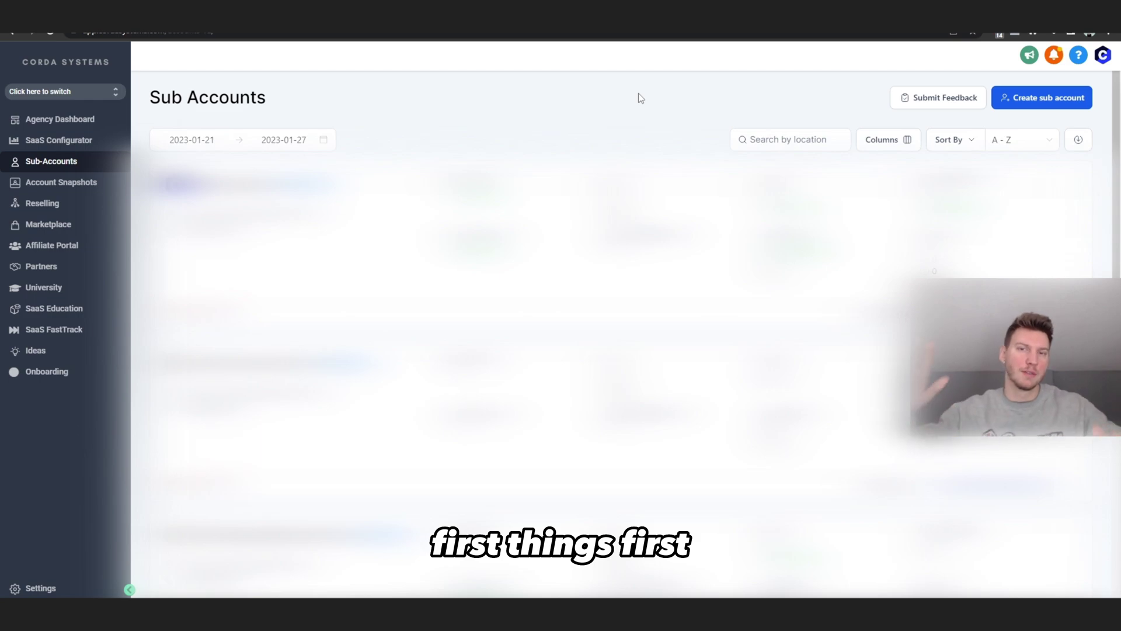
Step: Start a new Regular (non-SaaS) sub-account from the Blank Snapshot template
{"action": "left_click", "coordinate": [1030, 109]}
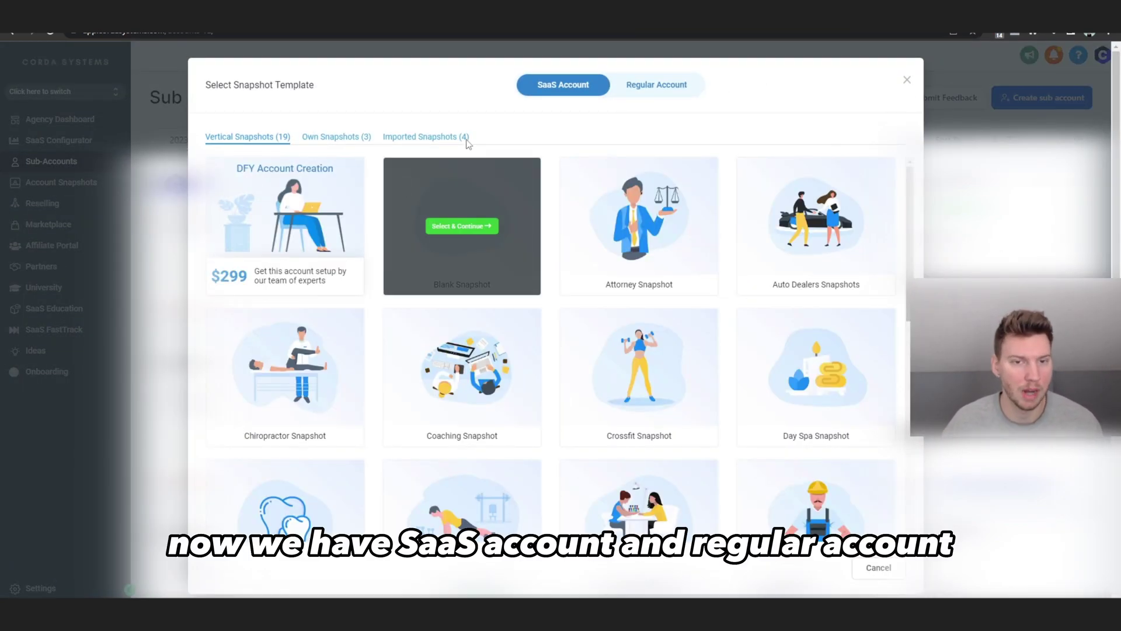
{"action": "left_click", "coordinate": [636, 92]}
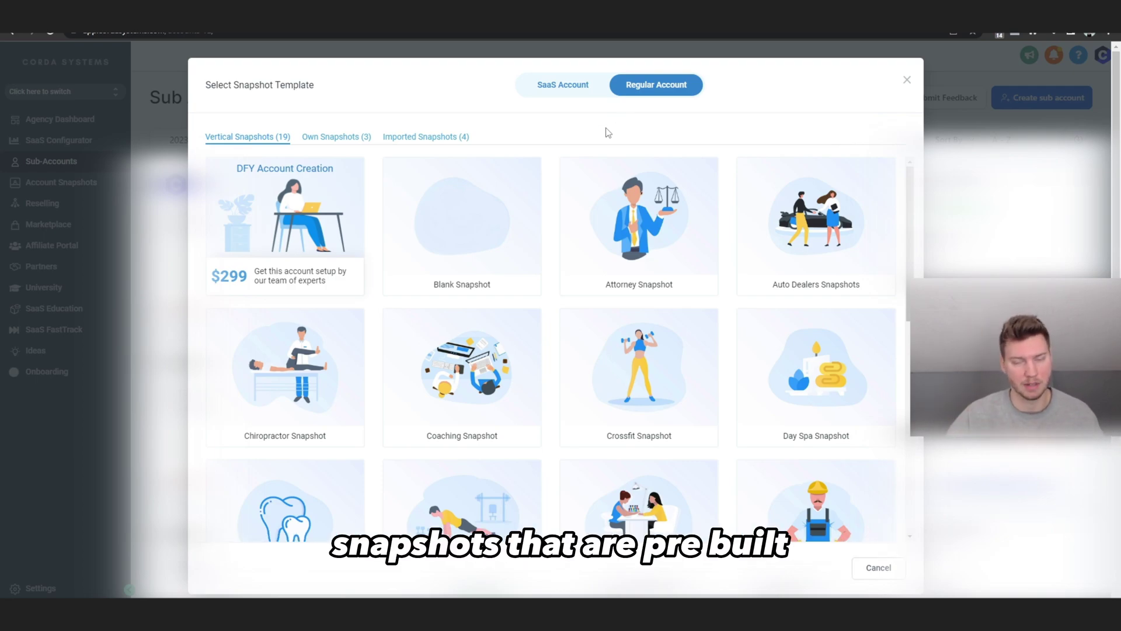
{"action": "mouse_move", "coordinate": [465, 240]}
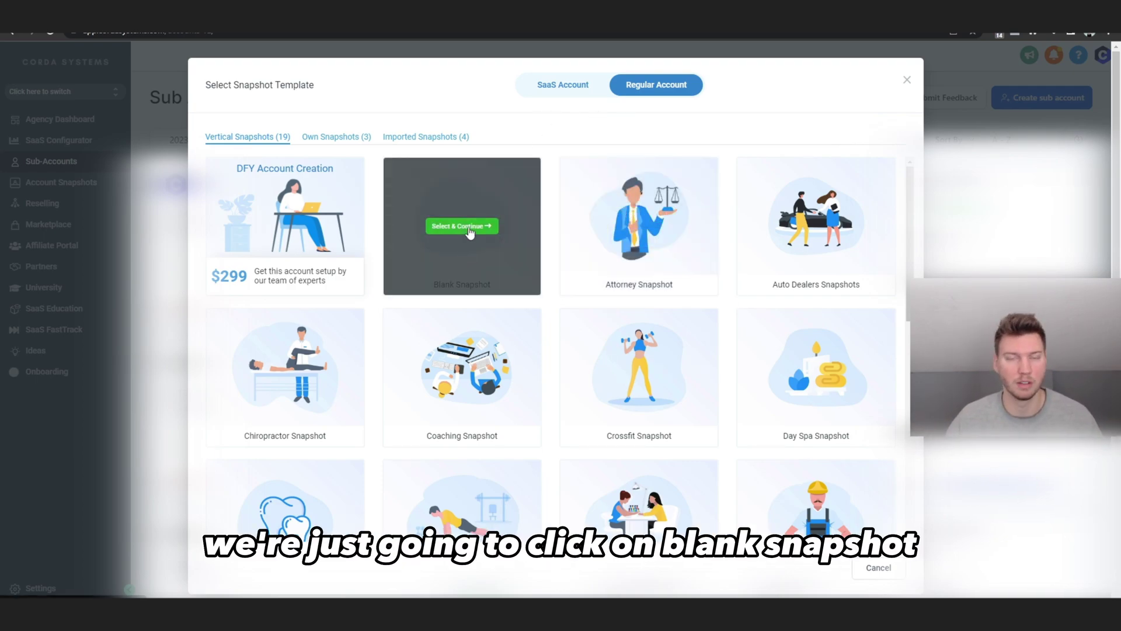
{"action": "left_click", "coordinate": [470, 228]}
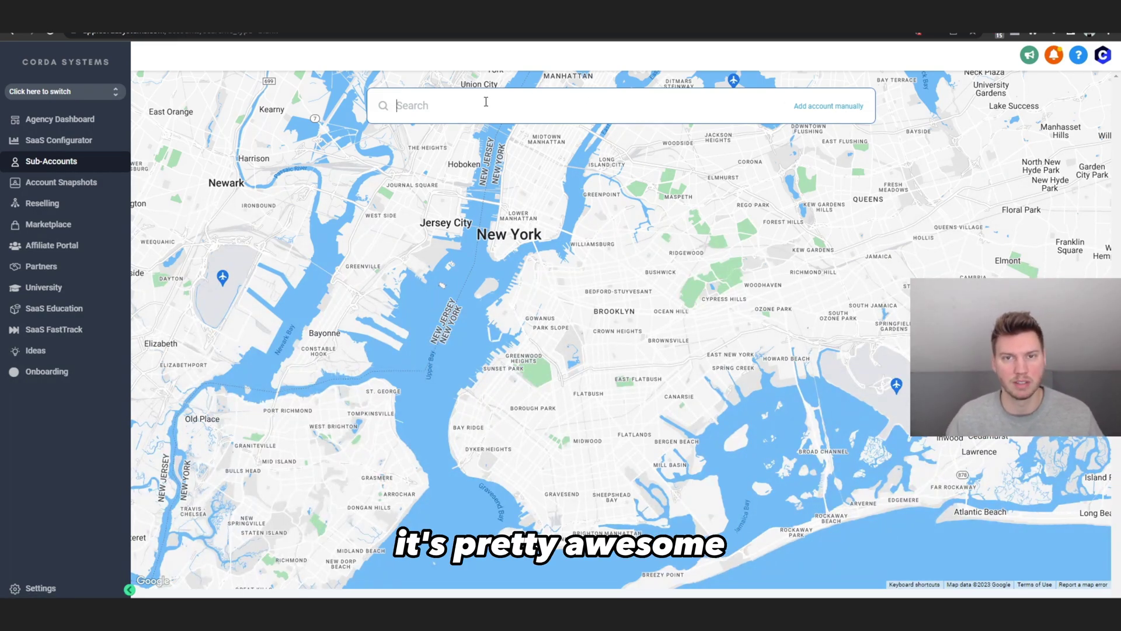
Step: Add the account details manually and save the new Onboarding Snapshot sub-account
{"action": "left_click", "coordinate": [819, 111]}
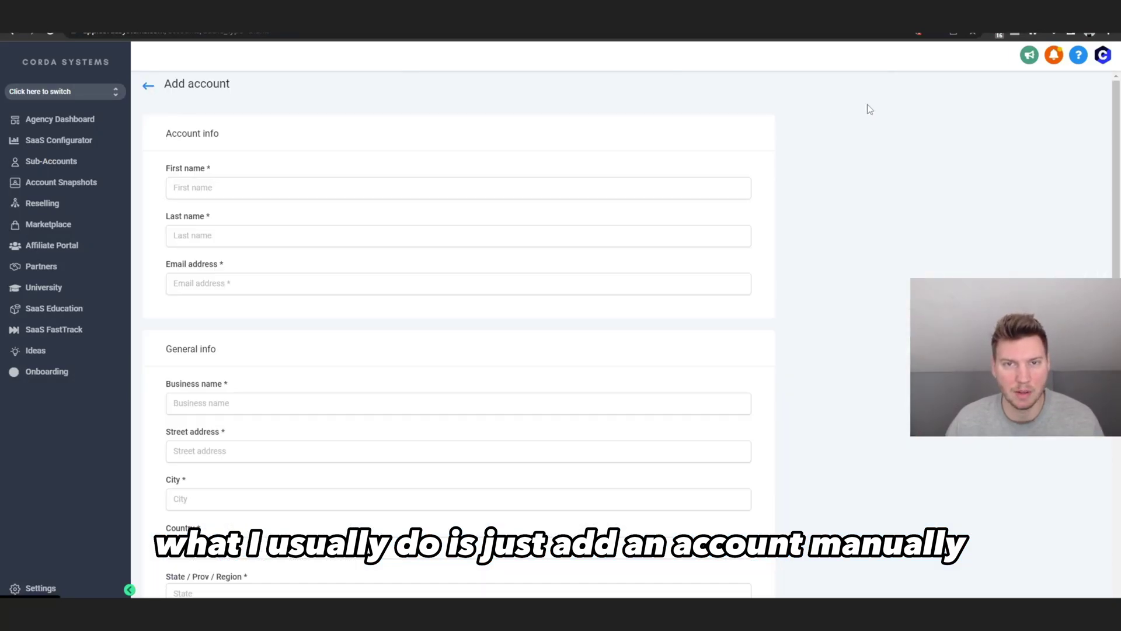
{"action": "scroll", "coordinate": [266, 160], "scroll_direction": "down", "scroll_amount": 1}
{"action": "scroll", "coordinate": [275, 205], "scroll_direction": "down", "scroll_amount": 4}
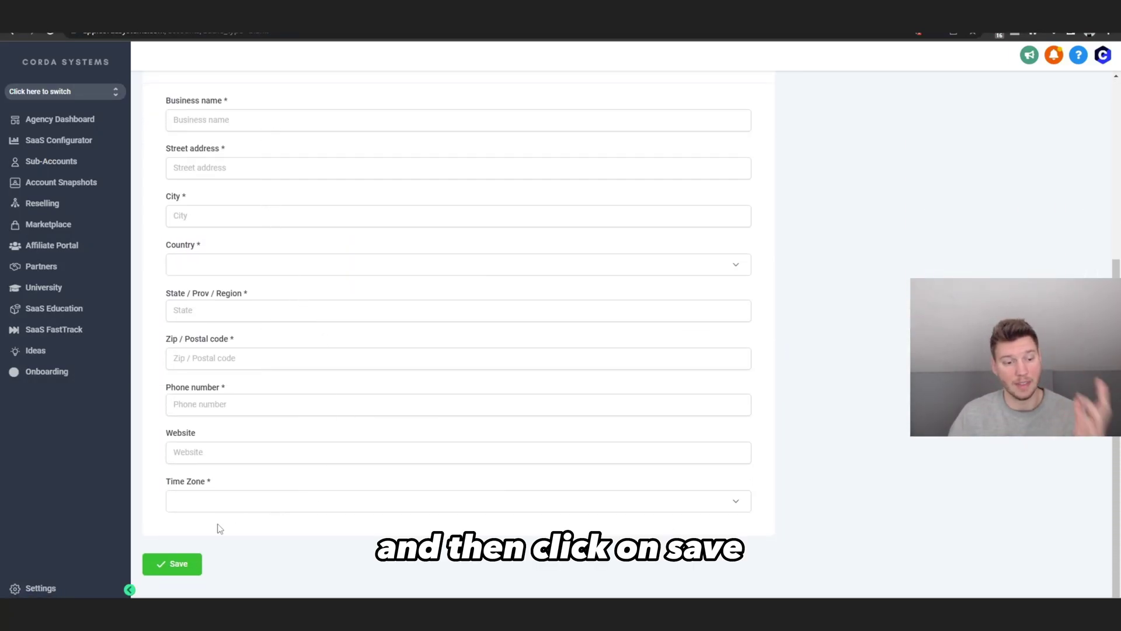
{"action": "left_click", "coordinate": [170, 562]}
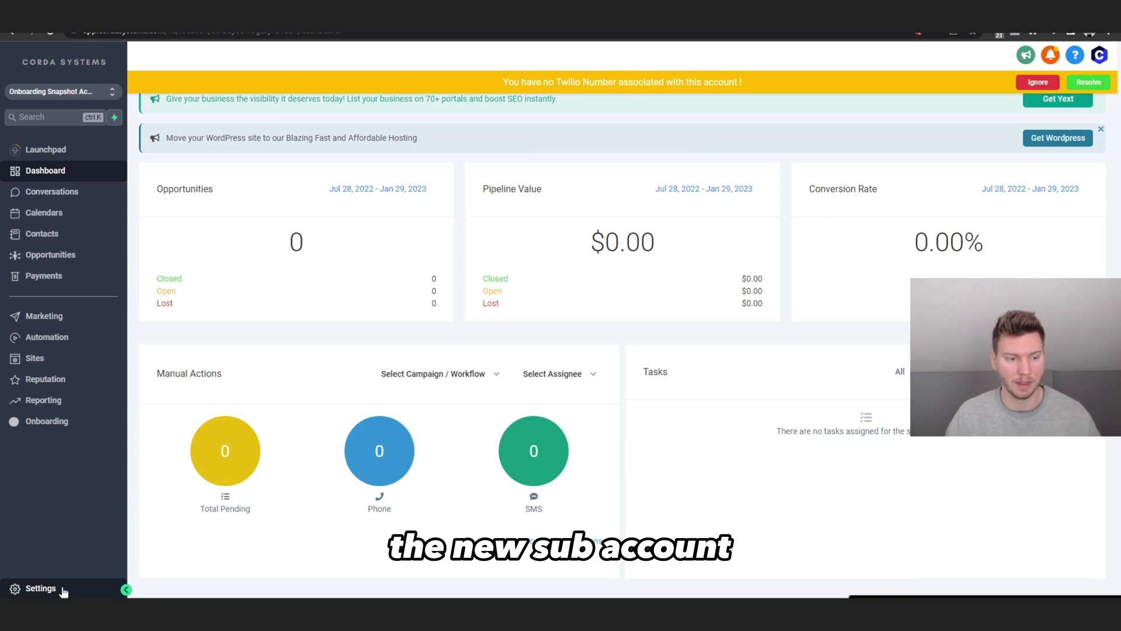
Step: In My Staff settings, start a new employee and review its default user permission toggles
{"action": "left_click", "coordinate": [41, 588]}
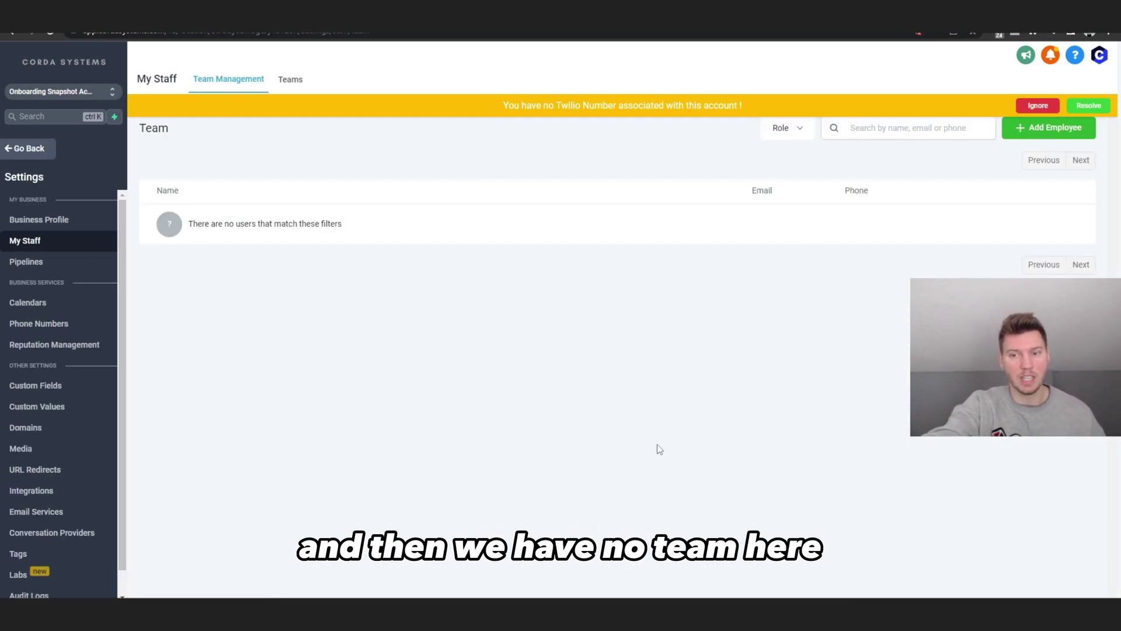
{"action": "left_click", "coordinate": [1038, 139]}
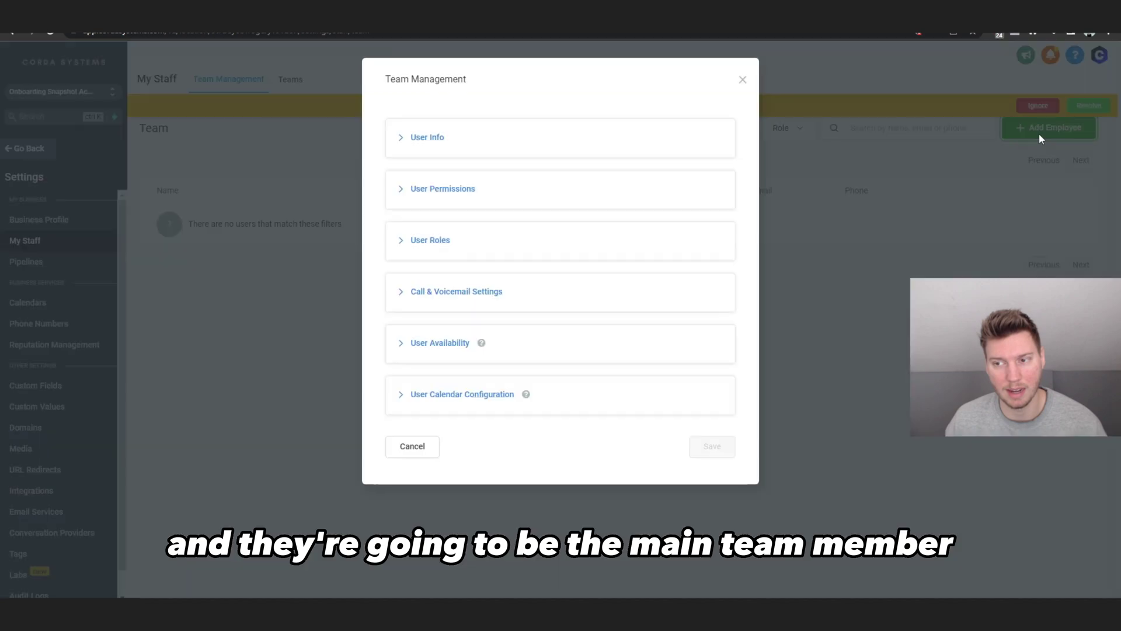
{"action": "left_click", "coordinate": [422, 140]}
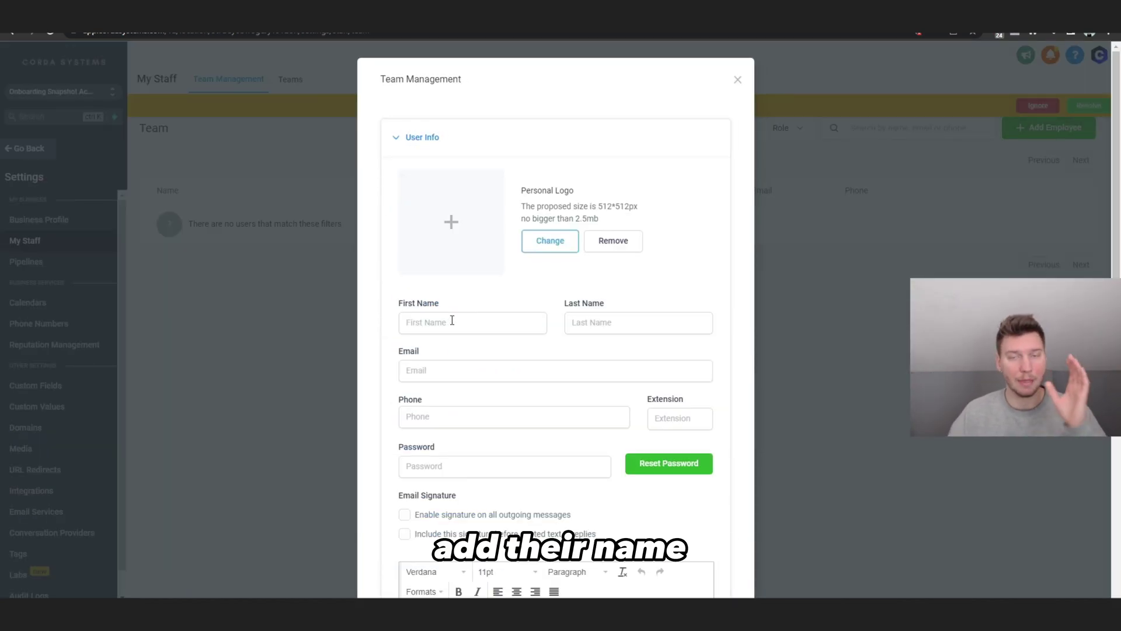
{"action": "scroll", "coordinate": [453, 320], "scroll_direction": "down", "scroll_amount": 10}
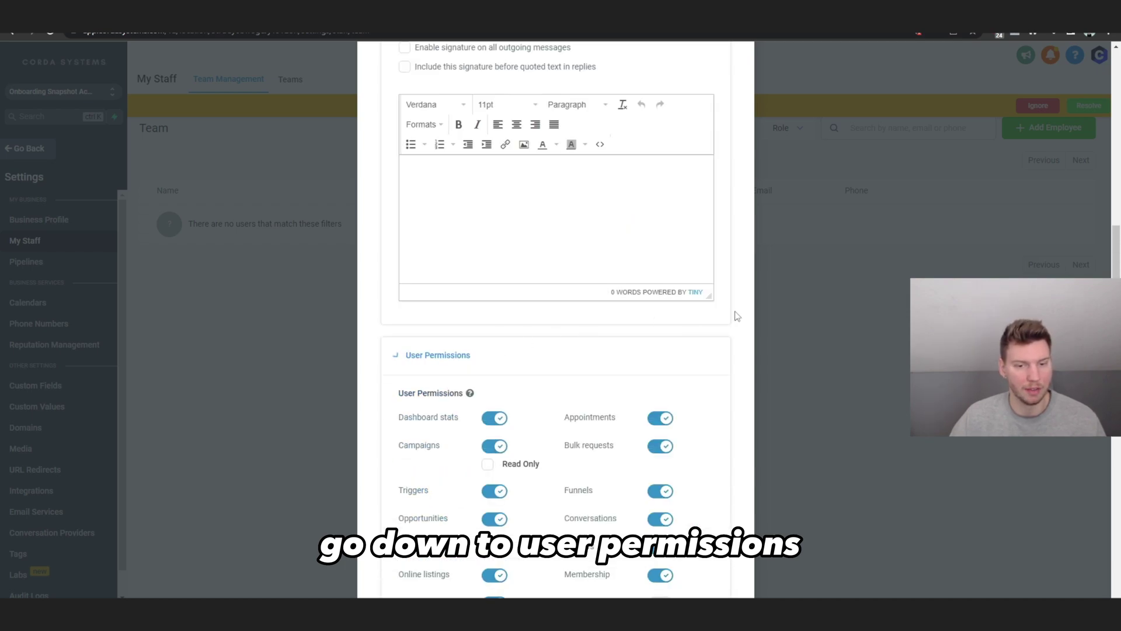
{"action": "scroll", "coordinate": [726, 307], "scroll_direction": "down", "scroll_amount": 1}
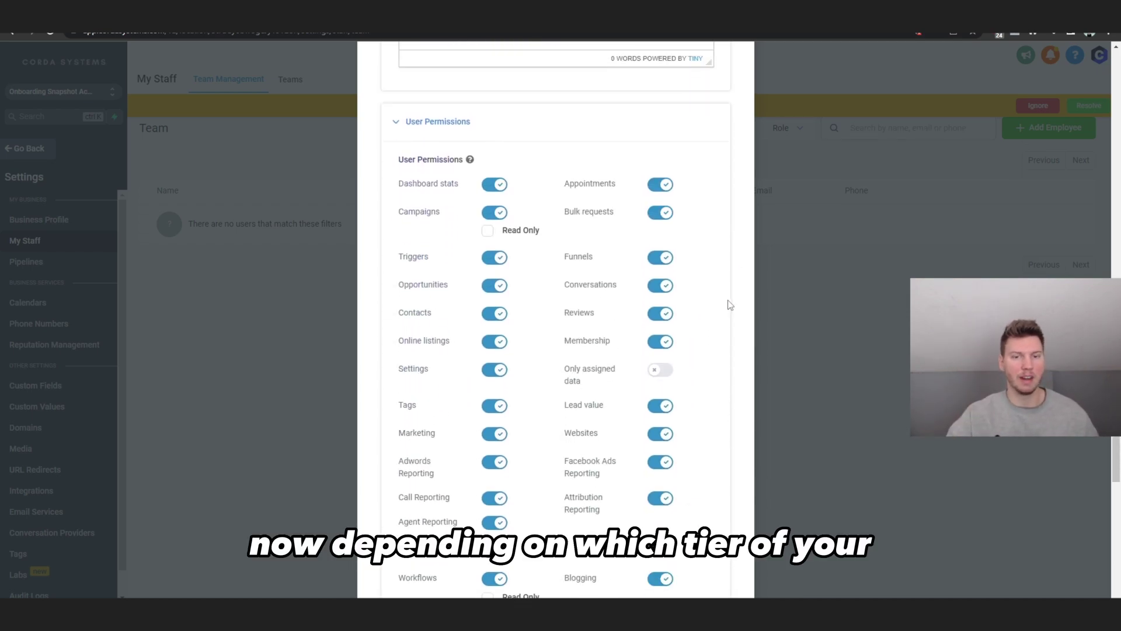
{"action": "scroll", "coordinate": [729, 304], "scroll_direction": "down", "scroll_amount": 1}
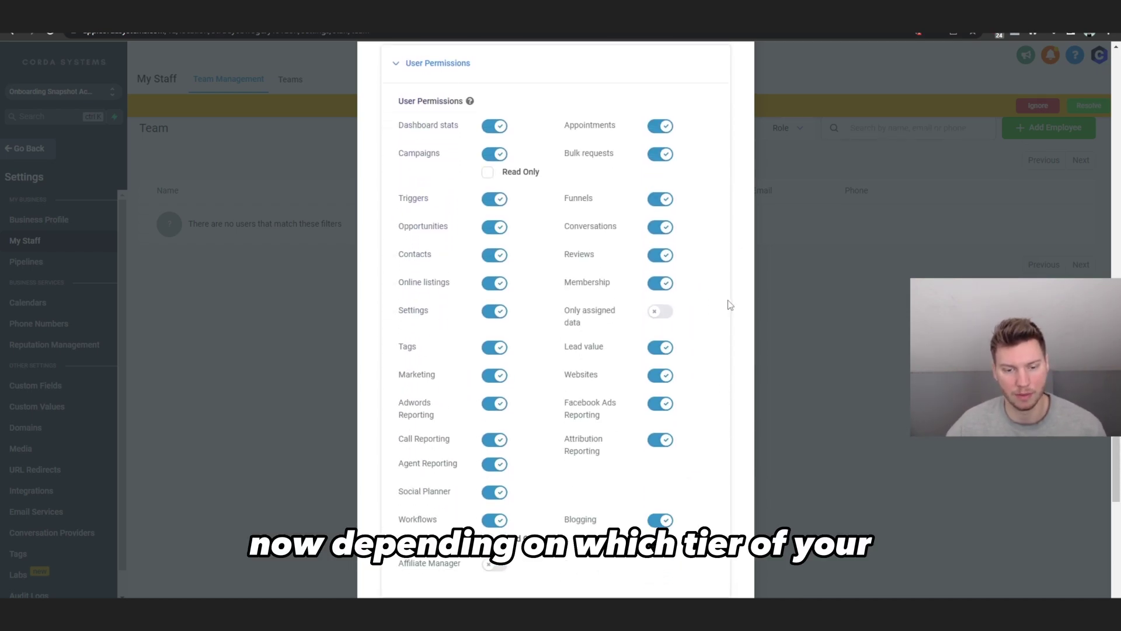
{"action": "scroll", "coordinate": [729, 304], "scroll_direction": "up", "scroll_amount": 1}
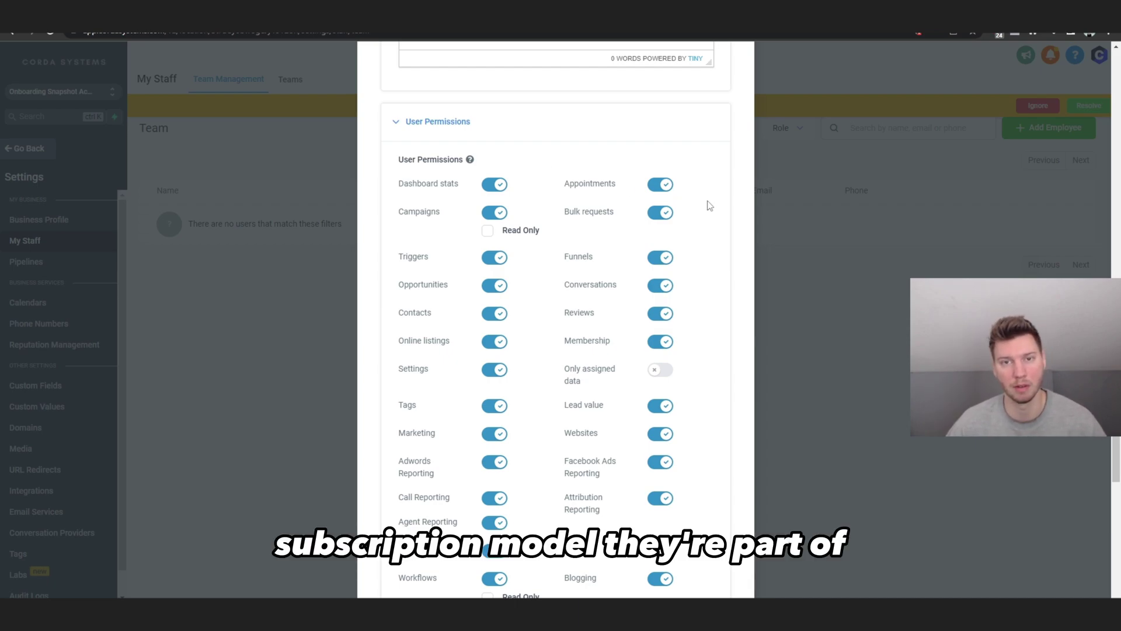
{"action": "scroll", "coordinate": [697, 234], "scroll_direction": "down", "scroll_amount": 1}
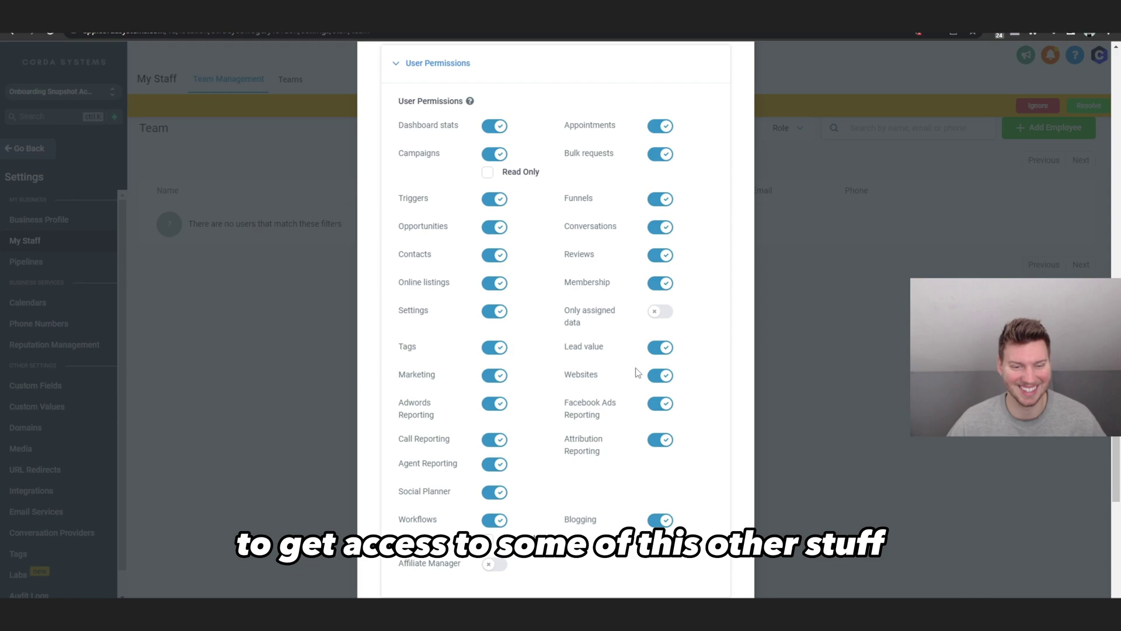
{"action": "scroll", "coordinate": [671, 344], "scroll_direction": "down", "scroll_amount": 5}
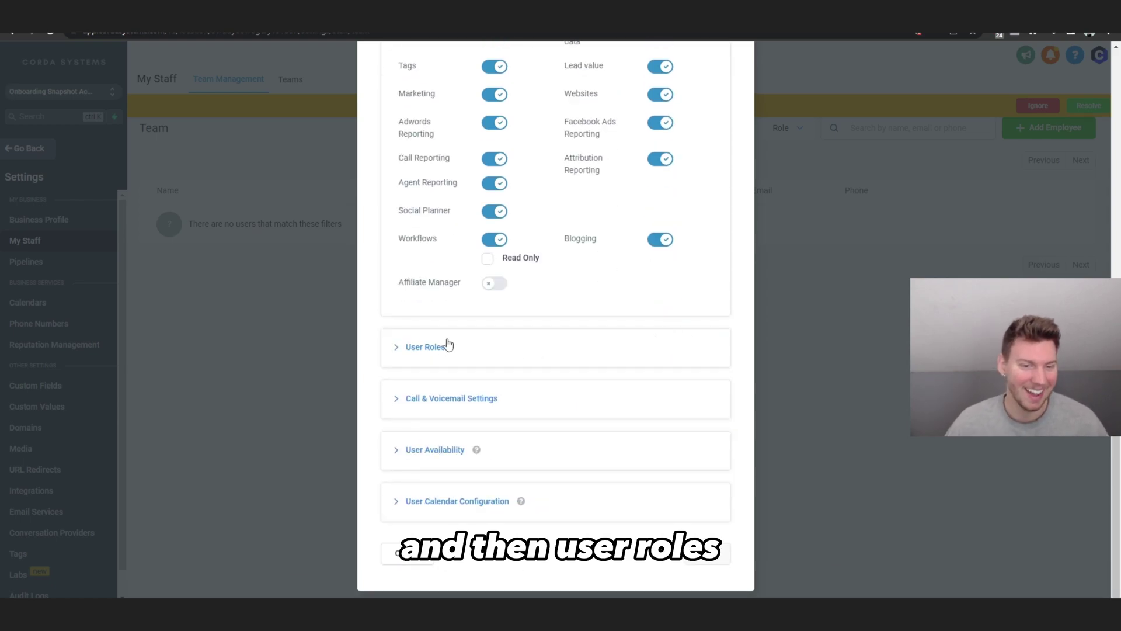
Step: Give the new team member the Admin role, leaving call and voicemail settings unchanged
{"action": "left_click", "coordinate": [448, 346]}
{"action": "scroll", "coordinate": [668, 345], "scroll_direction": "down", "scroll_amount": 1}
{"action": "left_click", "coordinate": [670, 350]}
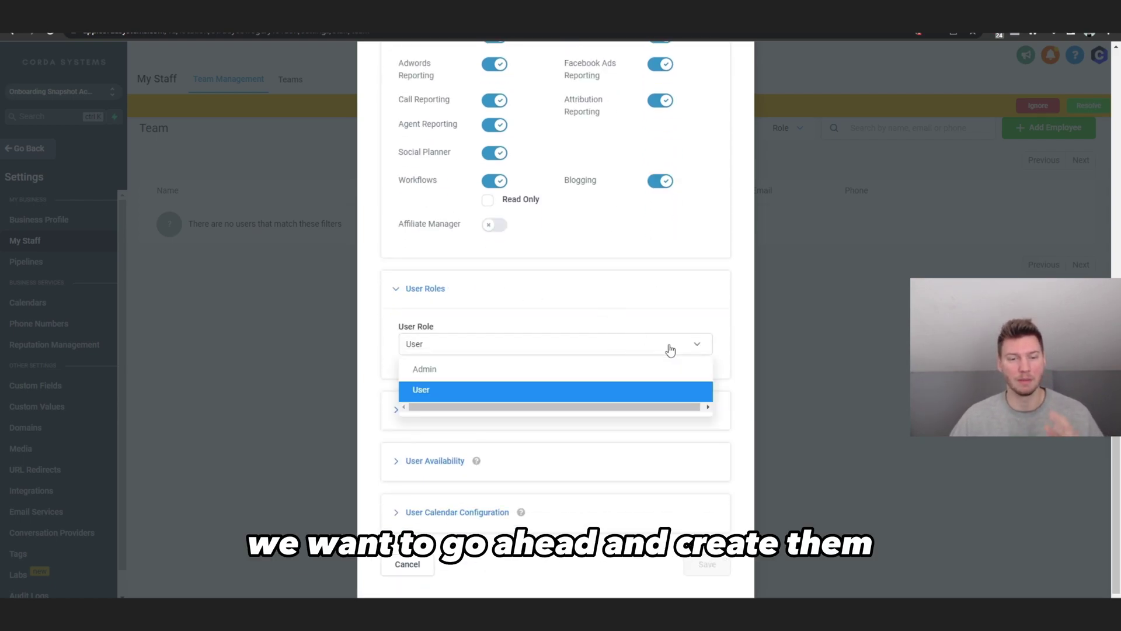
{"action": "left_click", "coordinate": [583, 374]}
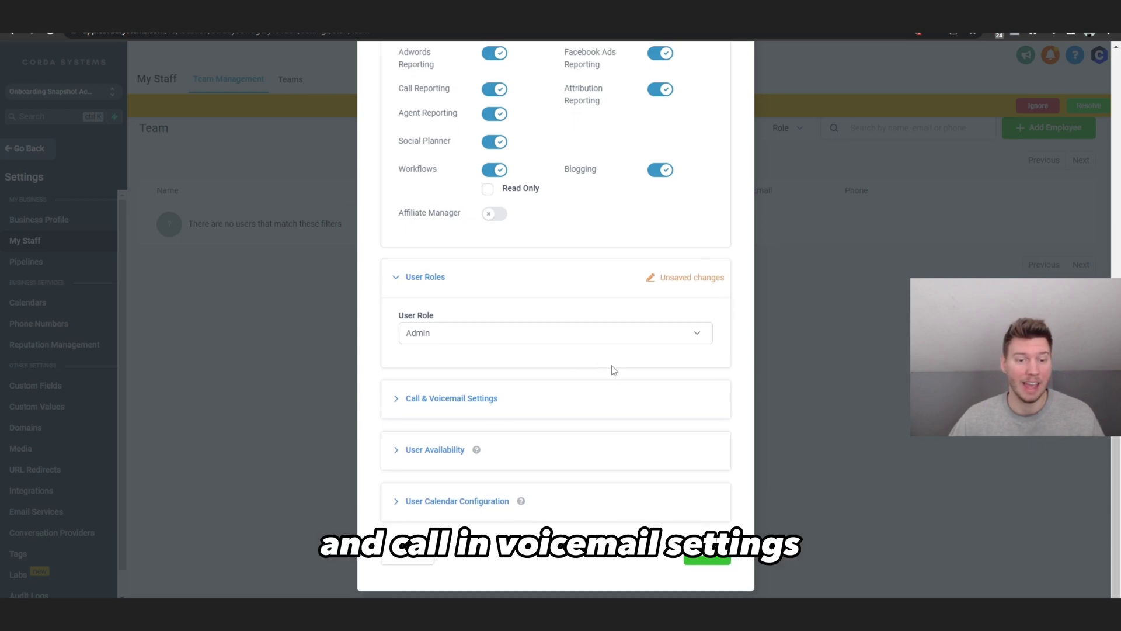
{"action": "left_click", "coordinate": [447, 398]}
{"action": "scroll", "coordinate": [646, 365], "scroll_direction": "down", "scroll_amount": 3}
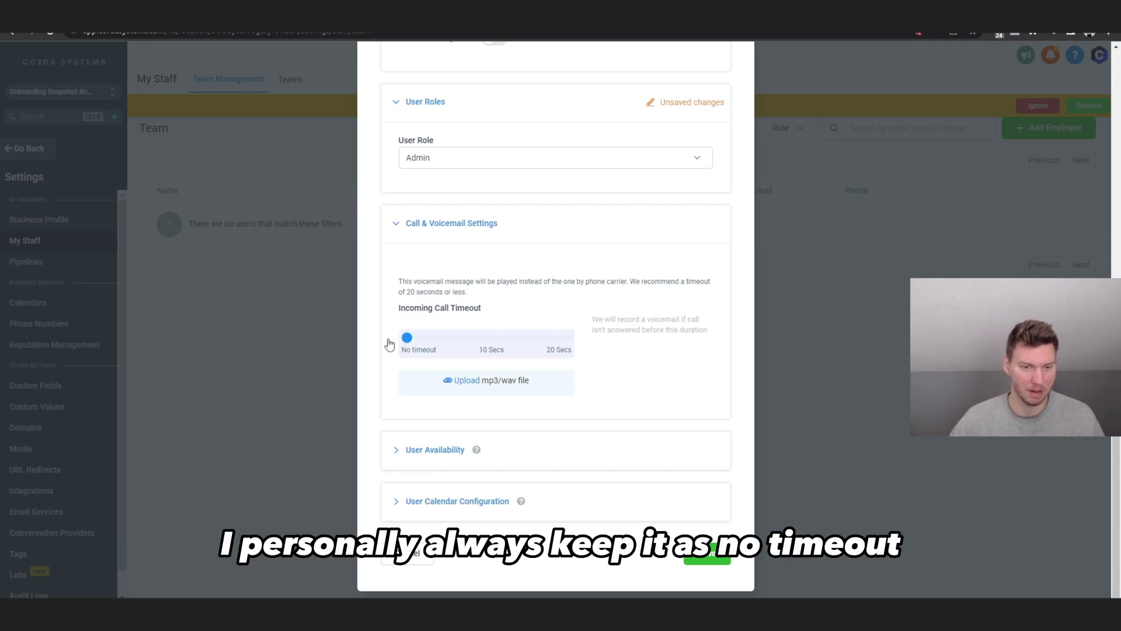
{"action": "left_click", "coordinate": [403, 225]}
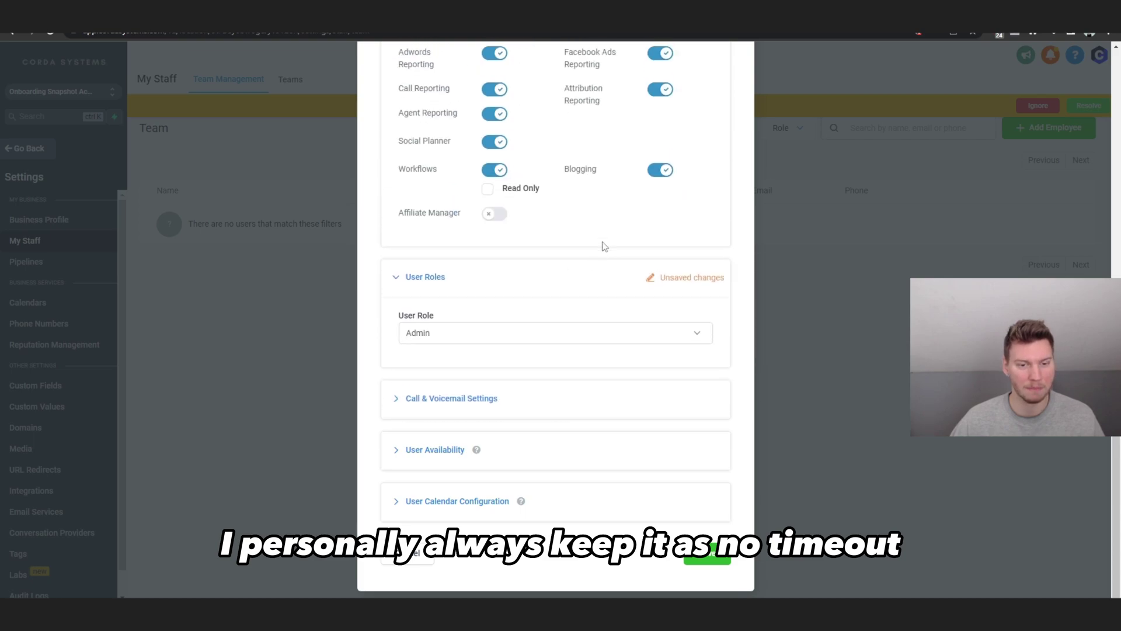
Step: Make the team member available all seven days, Sunday through Saturday, 08:00 AM–05:00 PM
{"action": "left_click", "coordinate": [519, 459]}
{"action": "scroll", "coordinate": [719, 356], "scroll_direction": "down", "scroll_amount": 4}
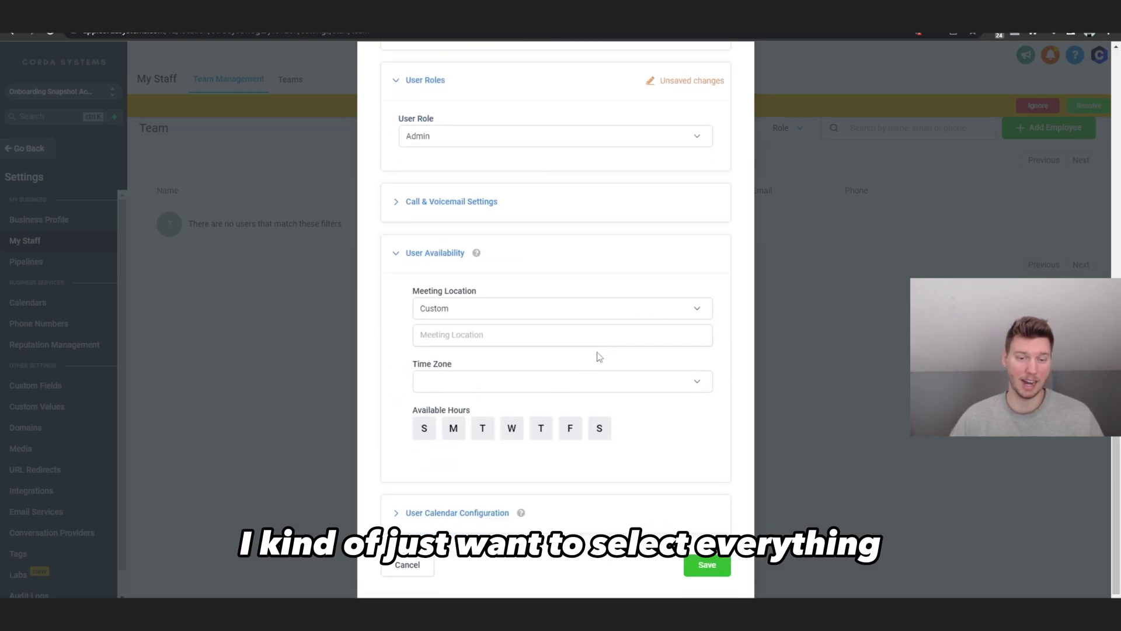
{"action": "left_click", "coordinate": [424, 416]}
{"action": "left_click", "coordinate": [454, 417]}
{"action": "left_click", "coordinate": [483, 416]}
{"action": "left_click", "coordinate": [512, 416]}
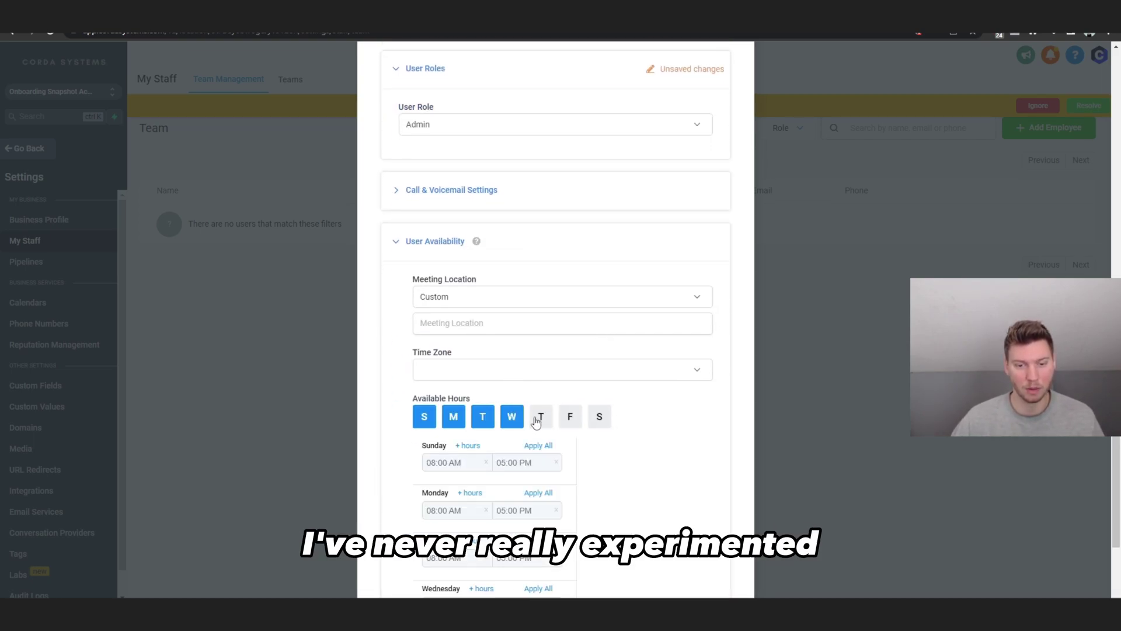
{"action": "left_click", "coordinate": [541, 416]}
{"action": "left_click", "coordinate": [570, 419]}
{"action": "left_click", "coordinate": [599, 417]}
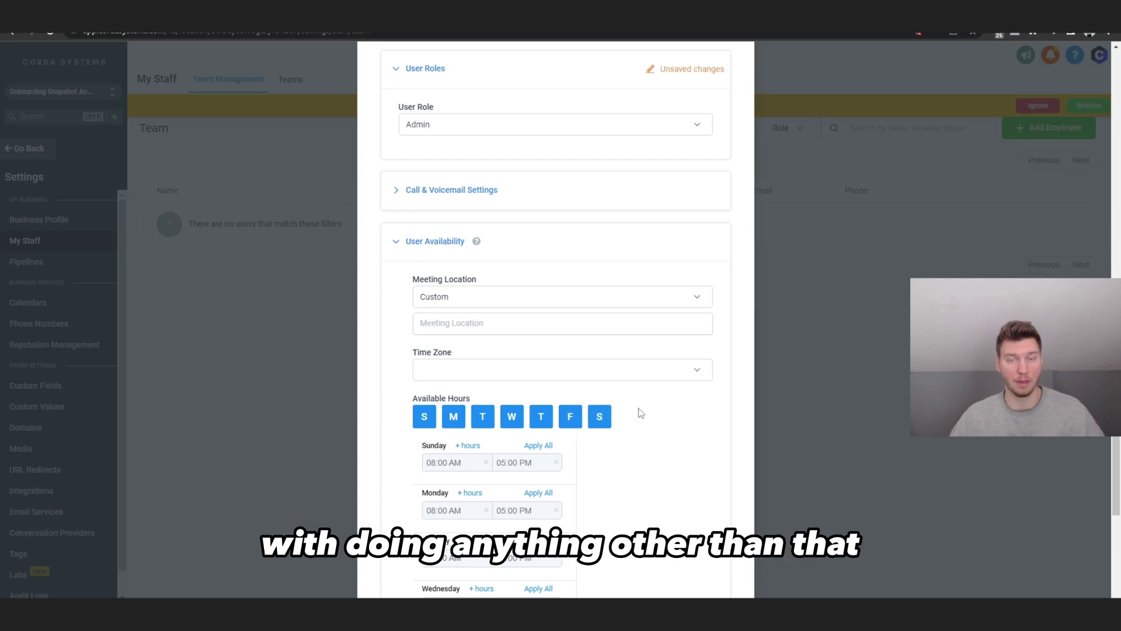
Step: Keep the meeting location as Custom and save the team member's settings
{"action": "scroll", "coordinate": [621, 376], "scroll_direction": "down", "scroll_amount": 2}
{"action": "left_click", "coordinate": [638, 181]}
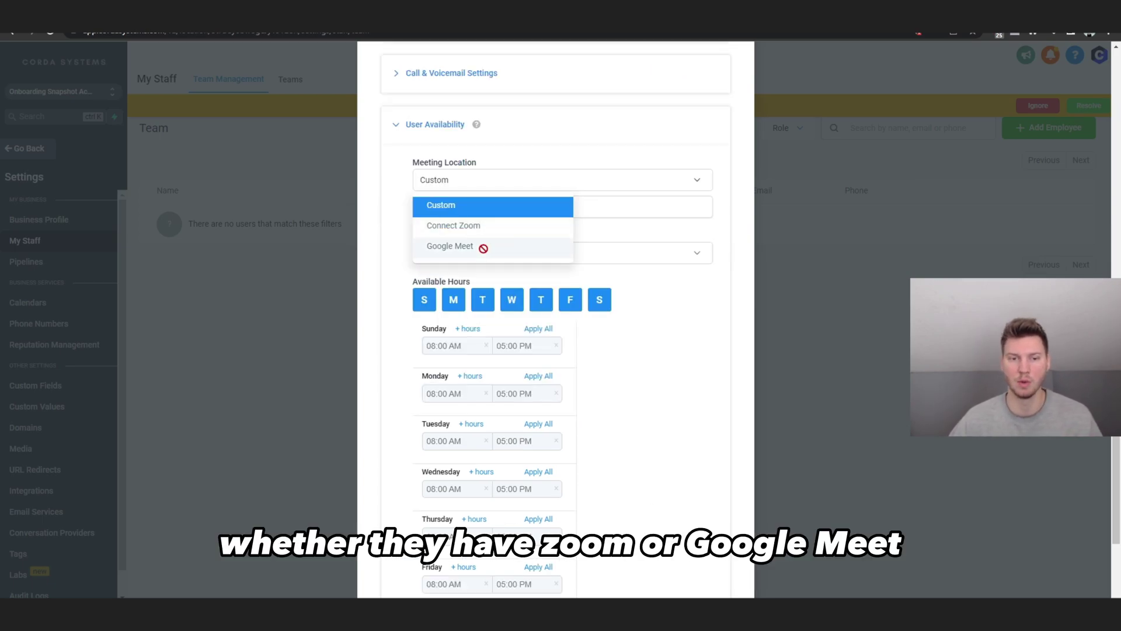
{"action": "left_click", "coordinate": [612, 206]}
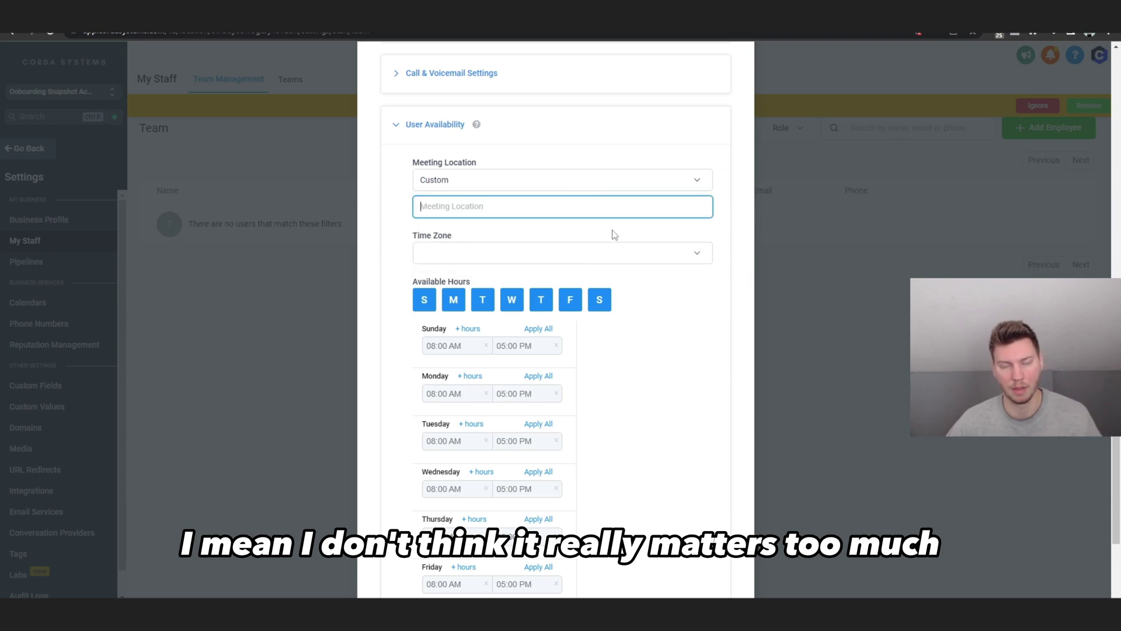
{"action": "left_click", "coordinate": [615, 231]}
{"action": "scroll", "coordinate": [477, 212], "scroll_direction": "down", "scroll_amount": 5}
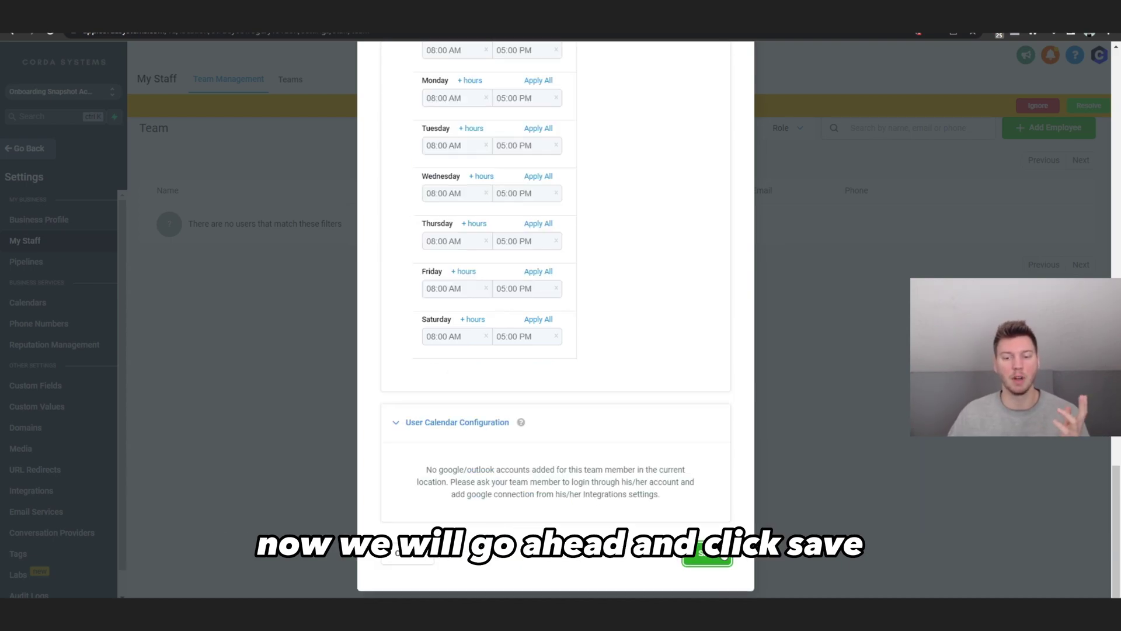
{"action": "left_click", "coordinate": [718, 558]}
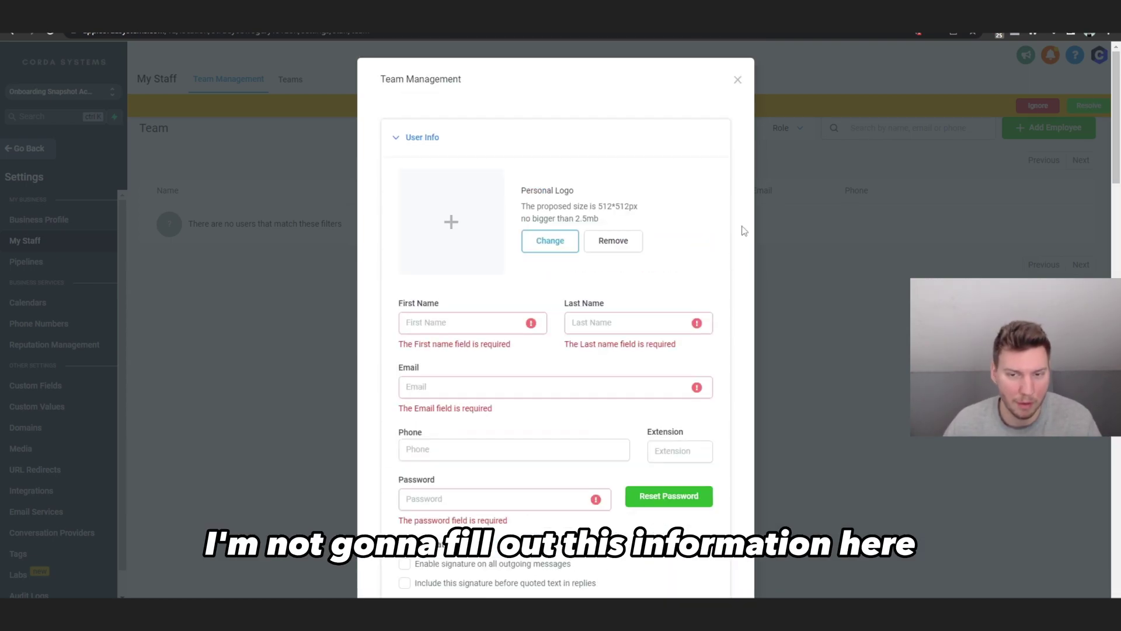
Step: Close the unfinished Team Management form, returning to the empty My Staff list
{"action": "scroll", "coordinate": [590, 376], "scroll_direction": "down", "scroll_amount": 2}
{"action": "scroll", "coordinate": [713, 115], "scroll_direction": "up", "scroll_amount": 2}
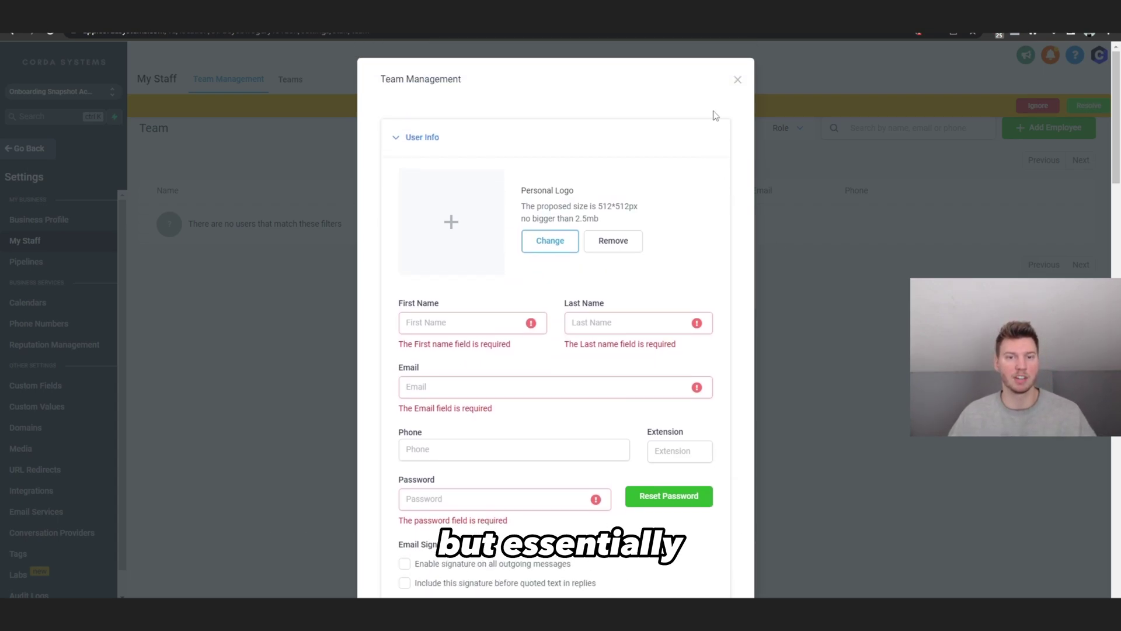
{"action": "left_click", "coordinate": [739, 78]}
{"action": "left_click_drag", "start_coordinate": [211, 236], "coordinate": [325, 227]}
{"action": "left_click", "coordinate": [357, 294]}
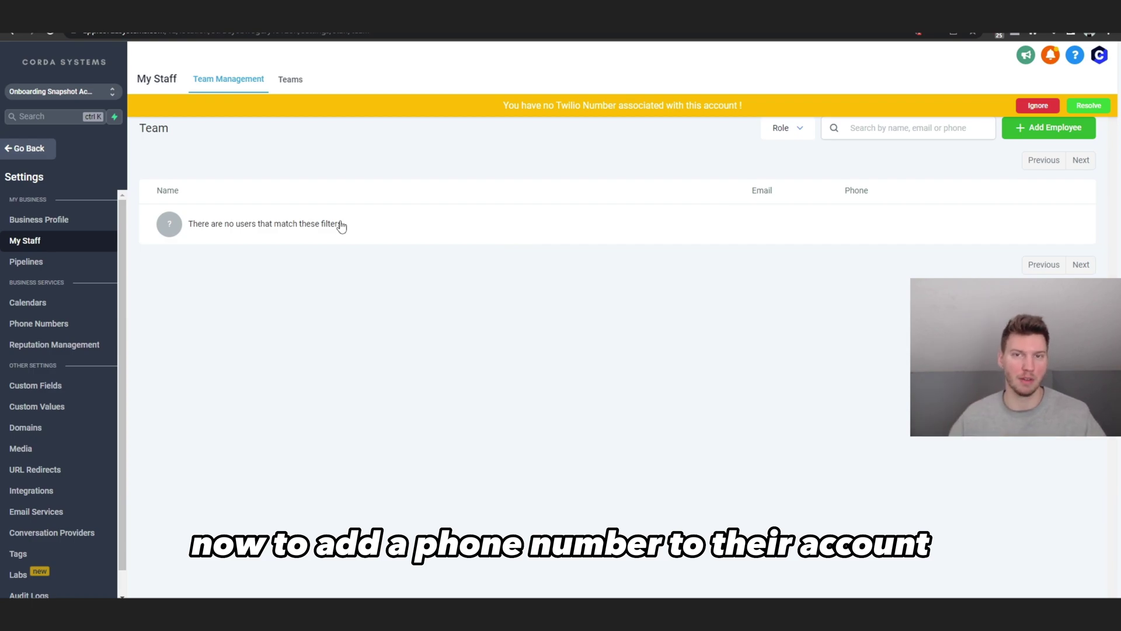
{"action": "left_click_drag", "start_coordinate": [507, 105], "coordinate": [625, 117]}
{"action": "left_click", "coordinate": [635, 199]}
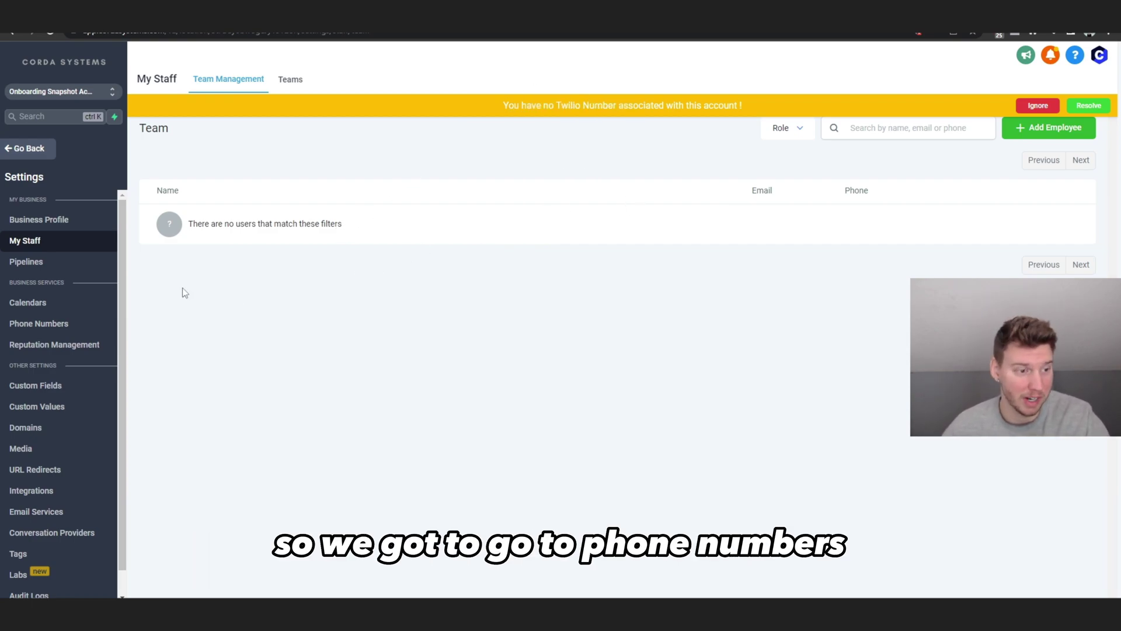
Step: Bring up the Add Phone Number dialog from Phone Numbers settings, country United States
{"action": "left_click", "coordinate": [65, 330]}
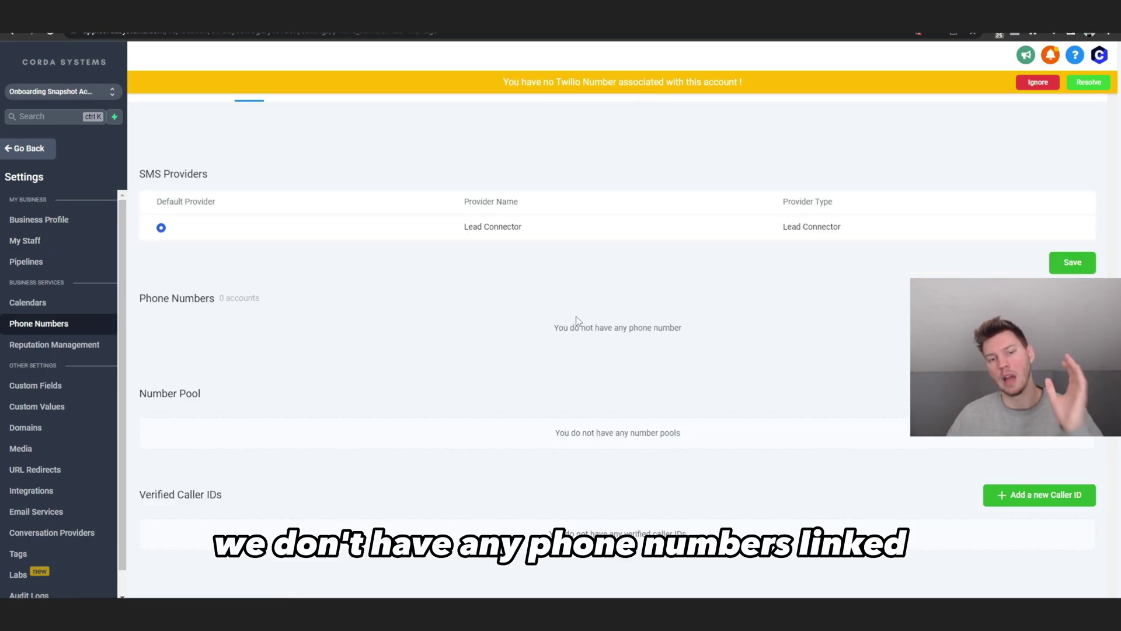
{"action": "left_click_drag", "start_coordinate": [446, 242], "coordinate": [871, 238]}
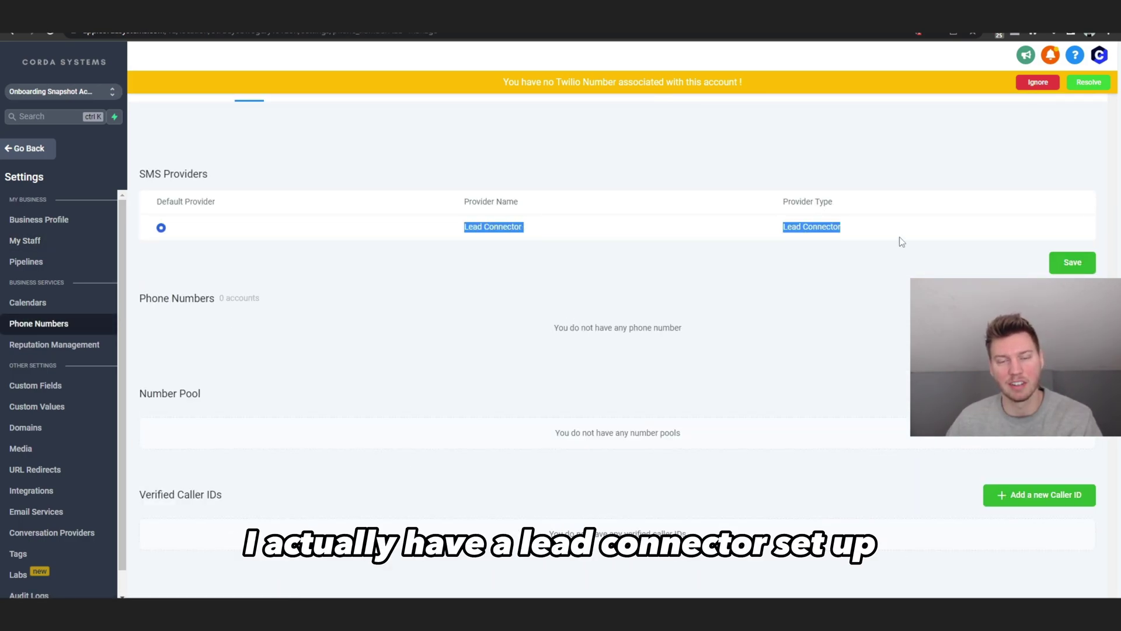
{"action": "left_click", "coordinate": [709, 238]}
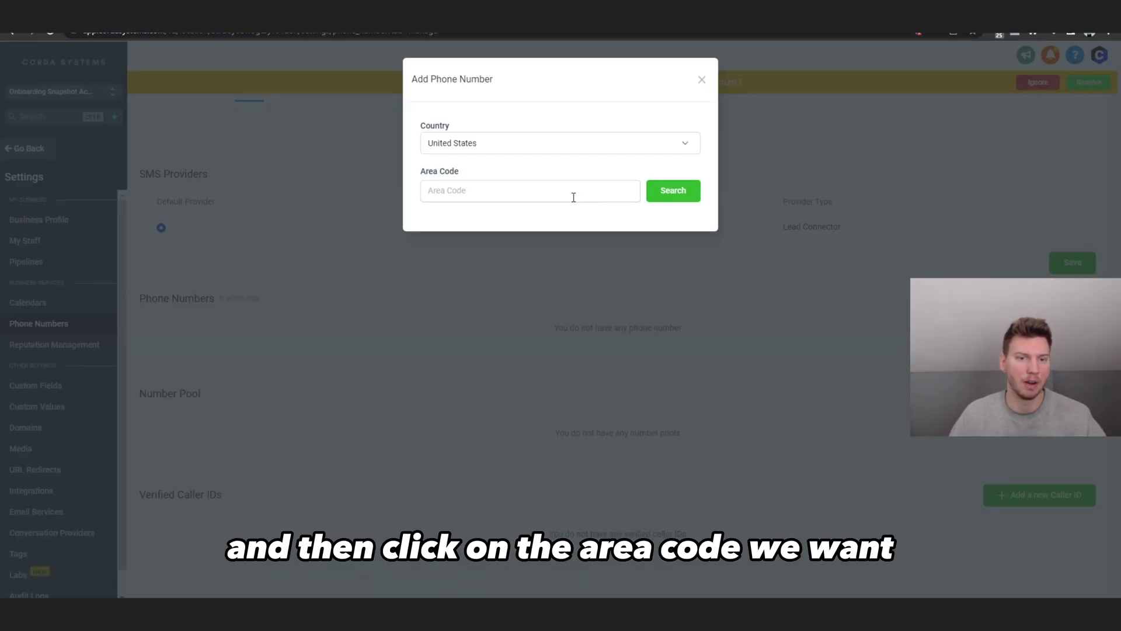
{"action": "left_click", "coordinate": [571, 195]}
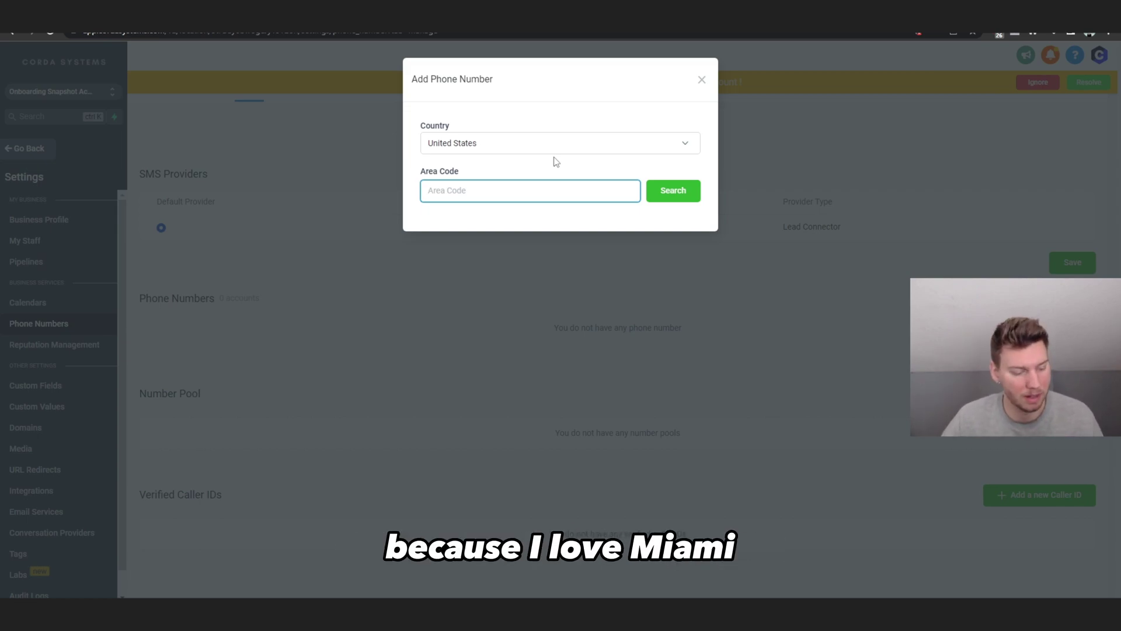
{"action": "type", "text": "30"}
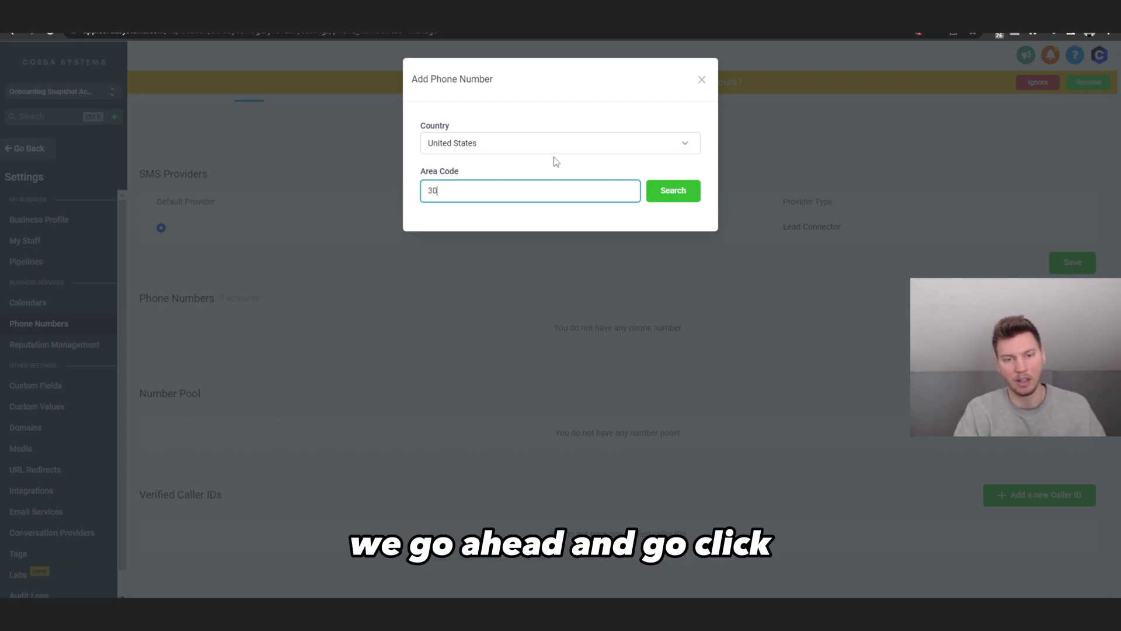
{"action": "type", "text": "5"}
{"action": "left_click", "coordinate": [682, 198]}
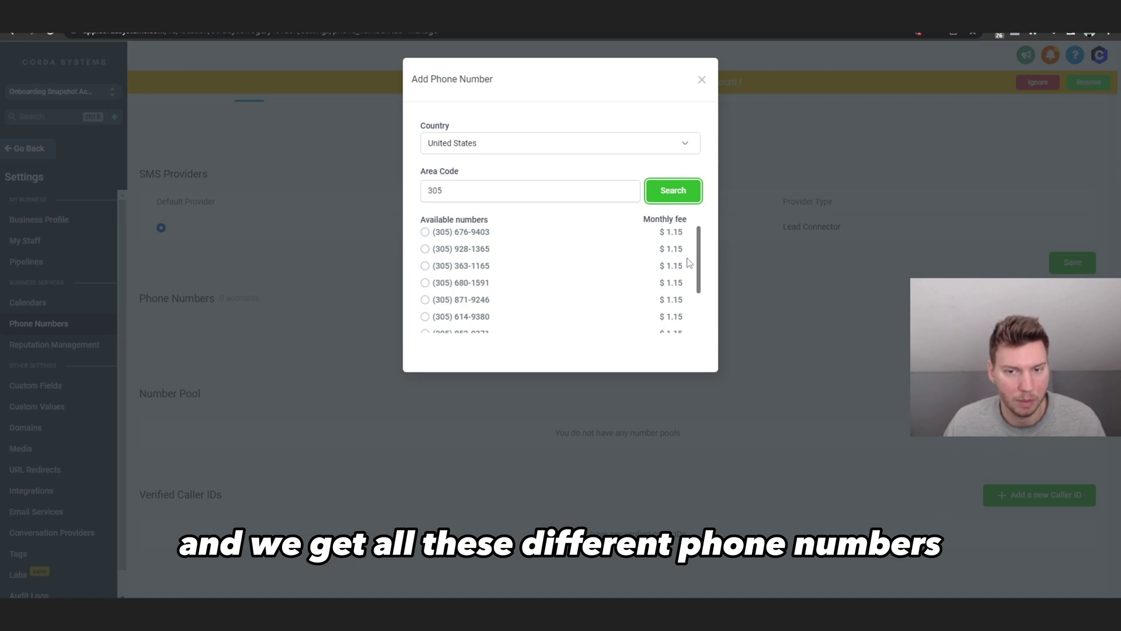
{"action": "scroll", "coordinate": [701, 247], "scroll_direction": "down", "scroll_amount": 2}
{"action": "scroll", "coordinate": [699, 303], "scroll_direction": "up", "scroll_amount": 2}
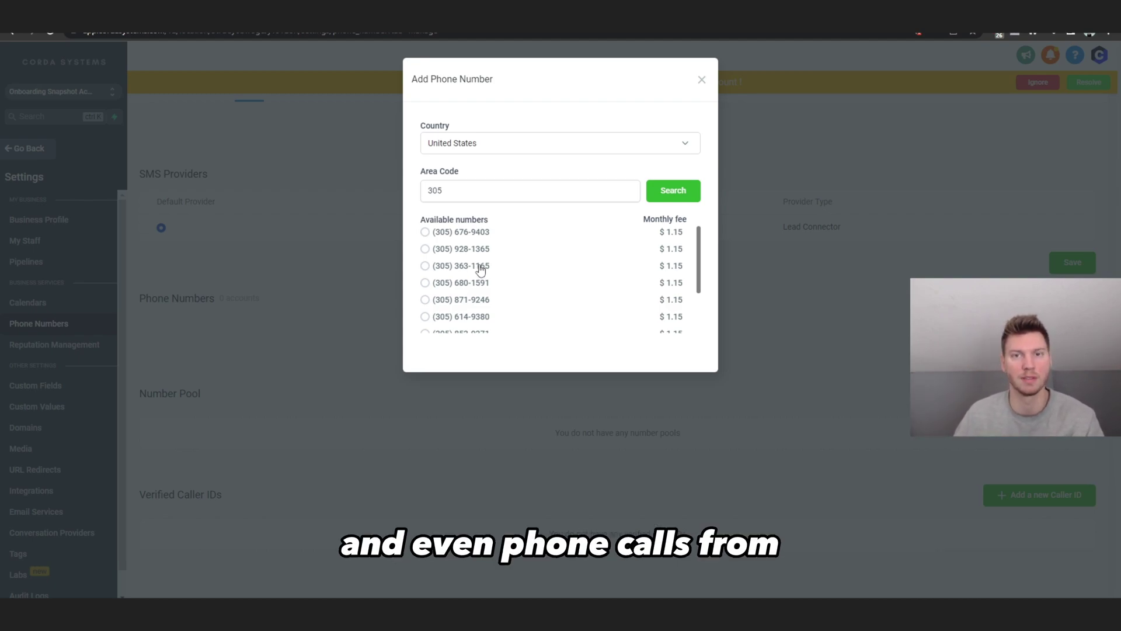
{"action": "left_click", "coordinate": [505, 265]}
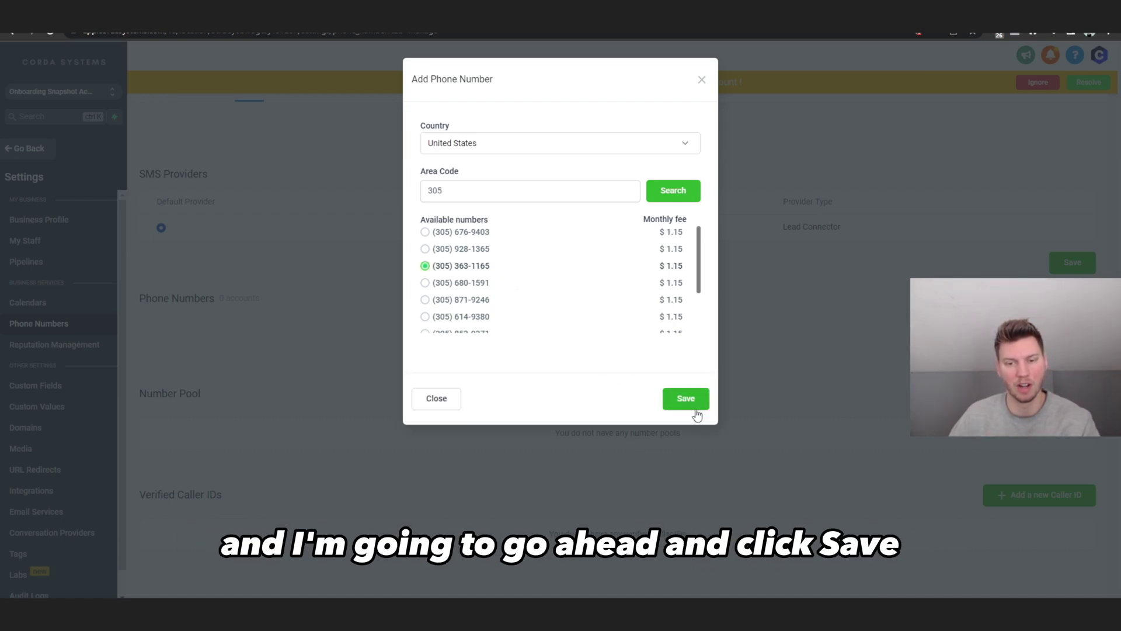
{"action": "left_click", "coordinate": [696, 410]}
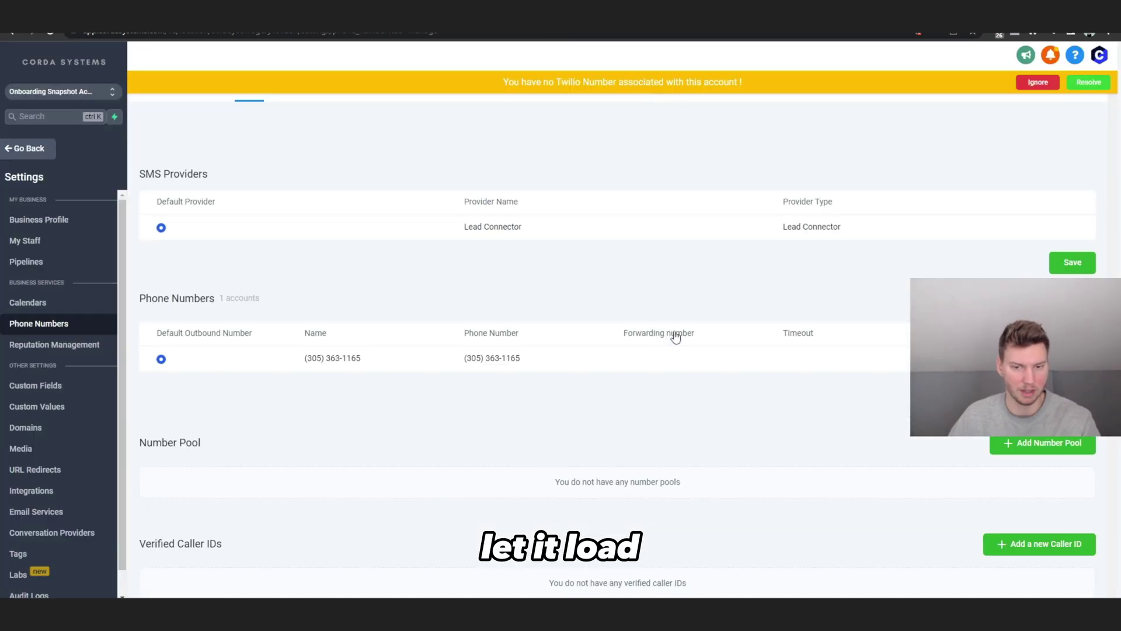
{"action": "left_click_drag", "start_coordinate": [257, 353], "coordinate": [442, 368]}
{"action": "left_click", "coordinate": [597, 391]}
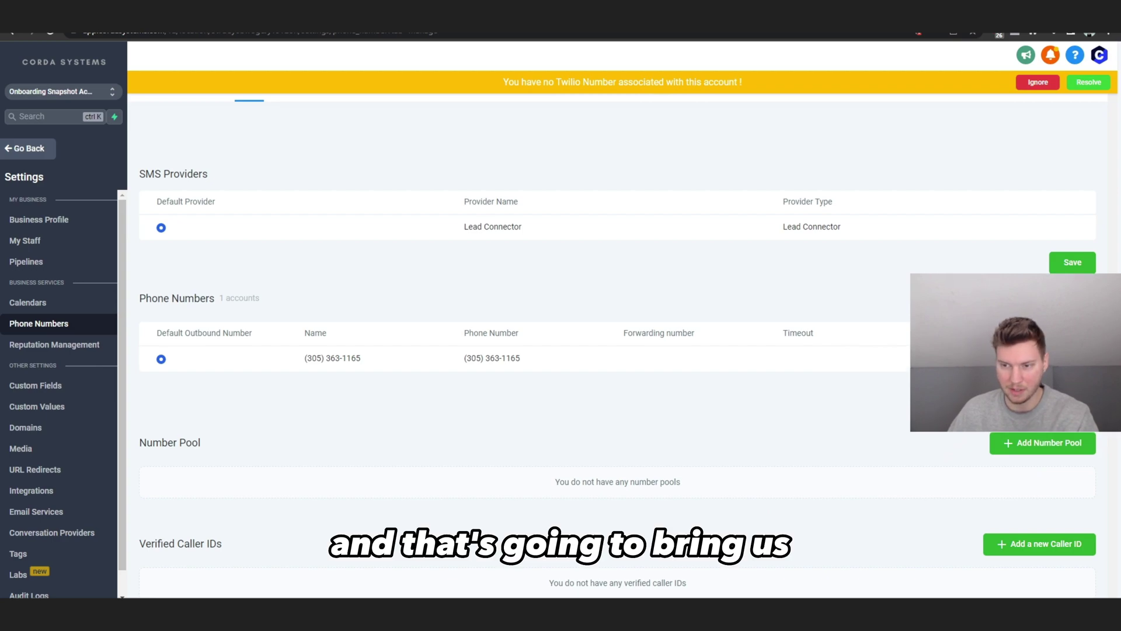
{"action": "left_click", "coordinate": [1052, 358]}
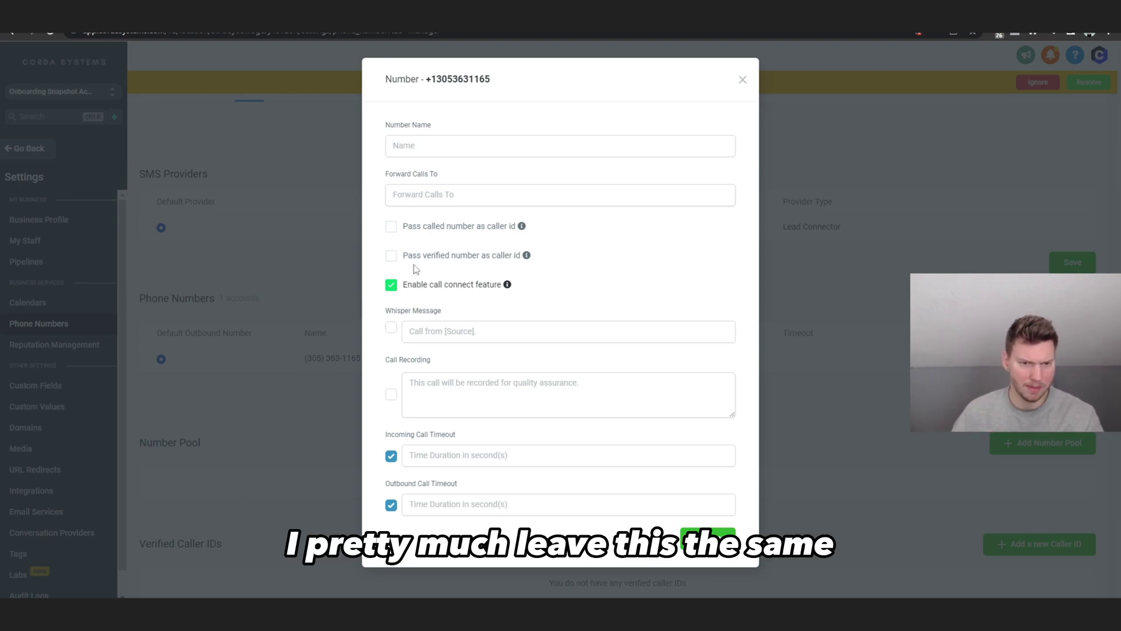
{"action": "left_click", "coordinate": [408, 226]}
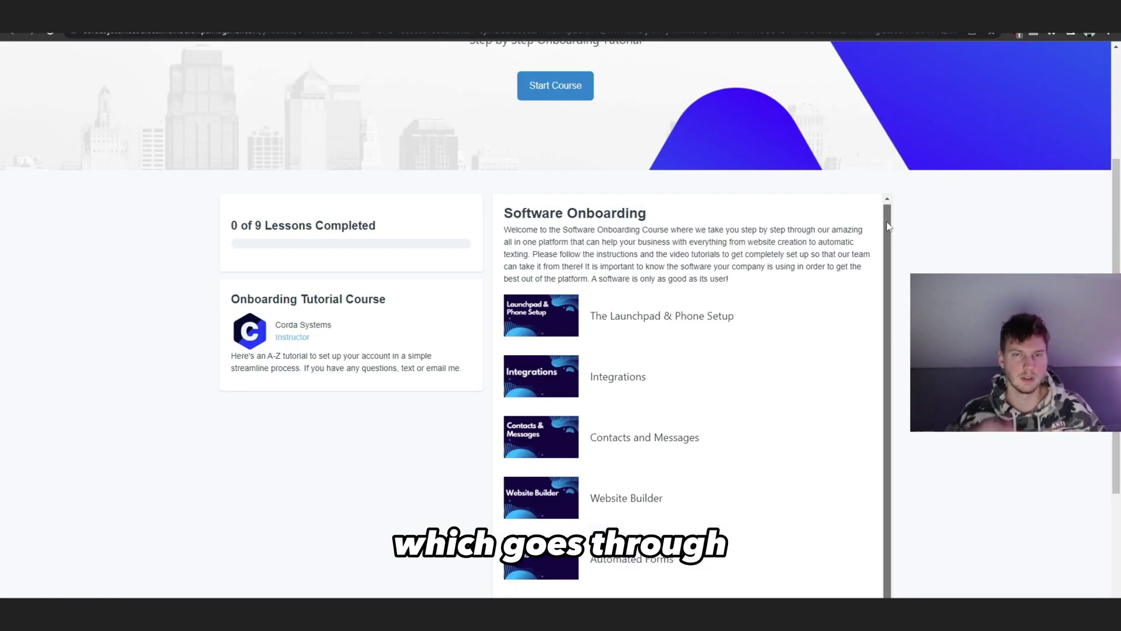
{"action": "scroll", "coordinate": [877, 323], "scroll_direction": "down", "scroll_amount": 4}
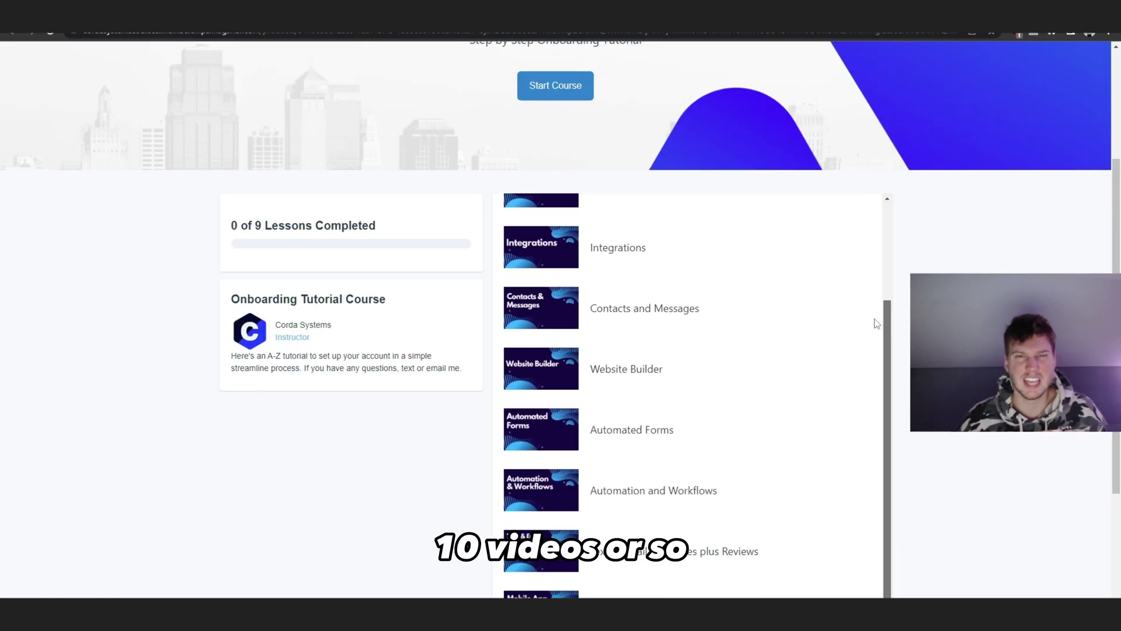
{"action": "scroll", "coordinate": [872, 344], "scroll_direction": "down", "scroll_amount": 1}
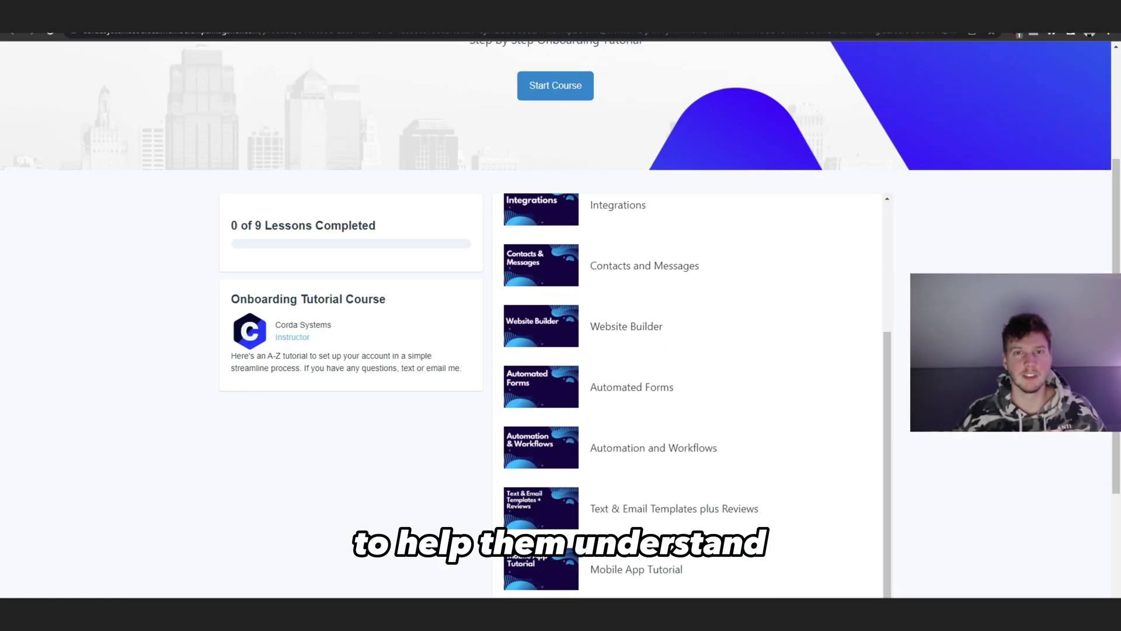